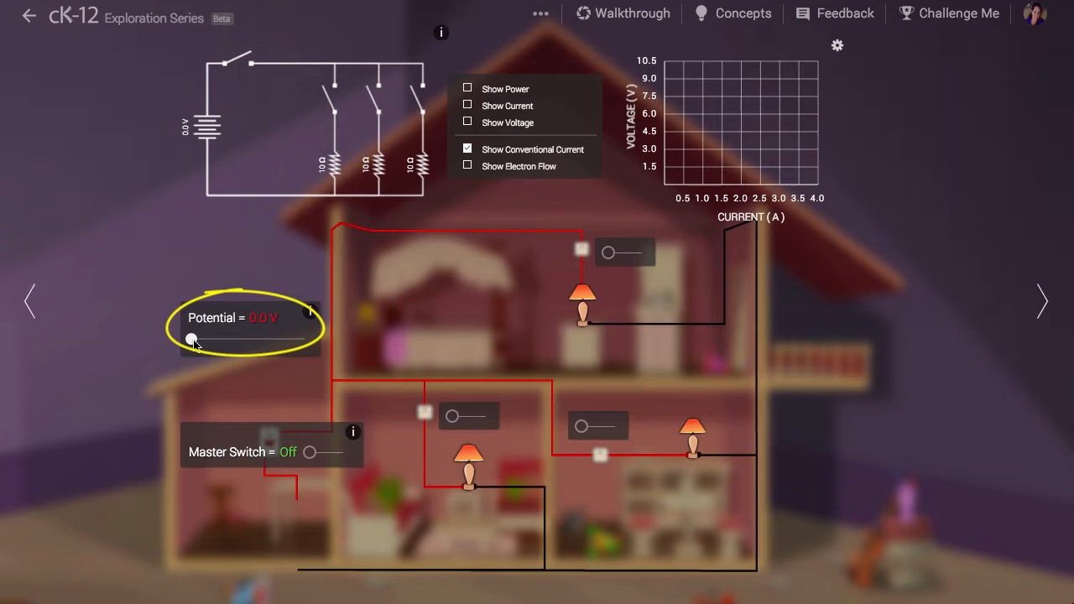
# Raise the battery potential slider from 0 up to 9.0 V
pyautogui.moveTo(193, 339); pyautogui.dragTo(207, 340)
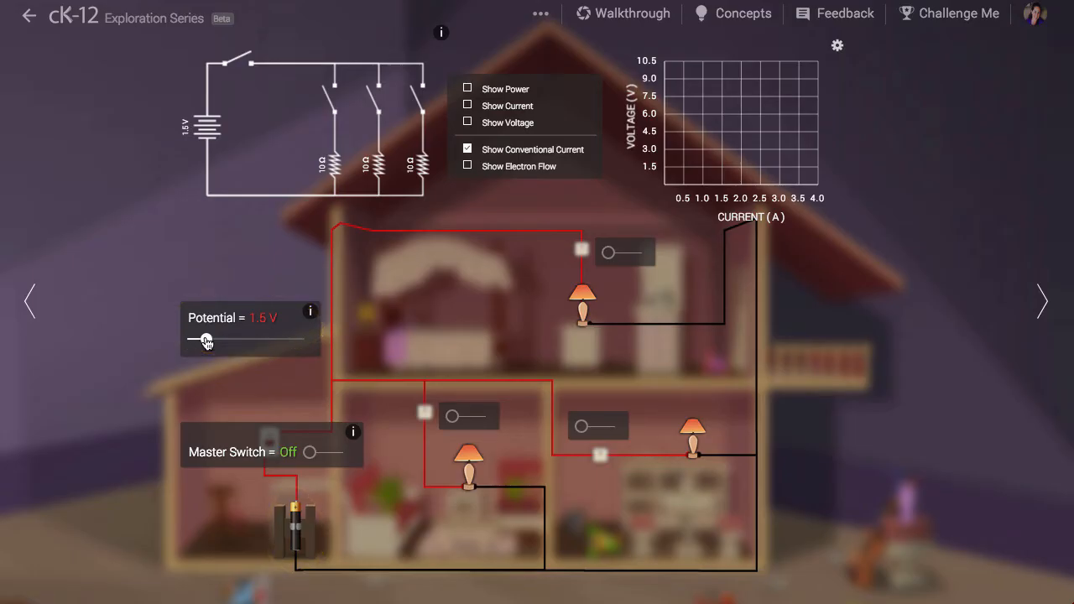
pyautogui.moveTo(206, 341); pyautogui.dragTo(303, 341)
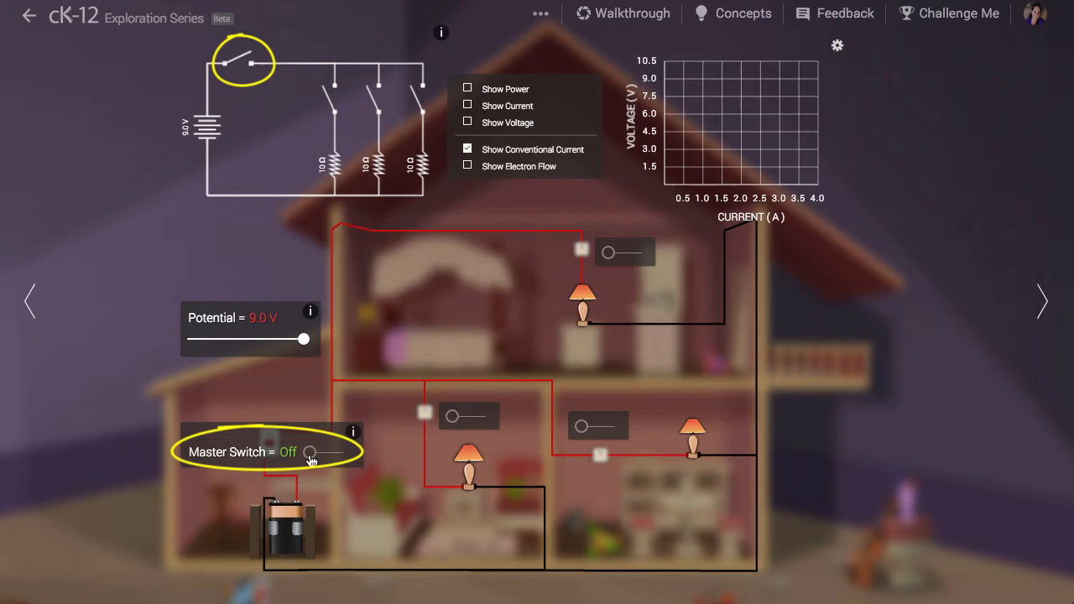
# Turn the master switch on and light the middle downstairs room, giving 10 Ω total
pyautogui.moveTo(311, 454); pyautogui.dragTo(353, 454)
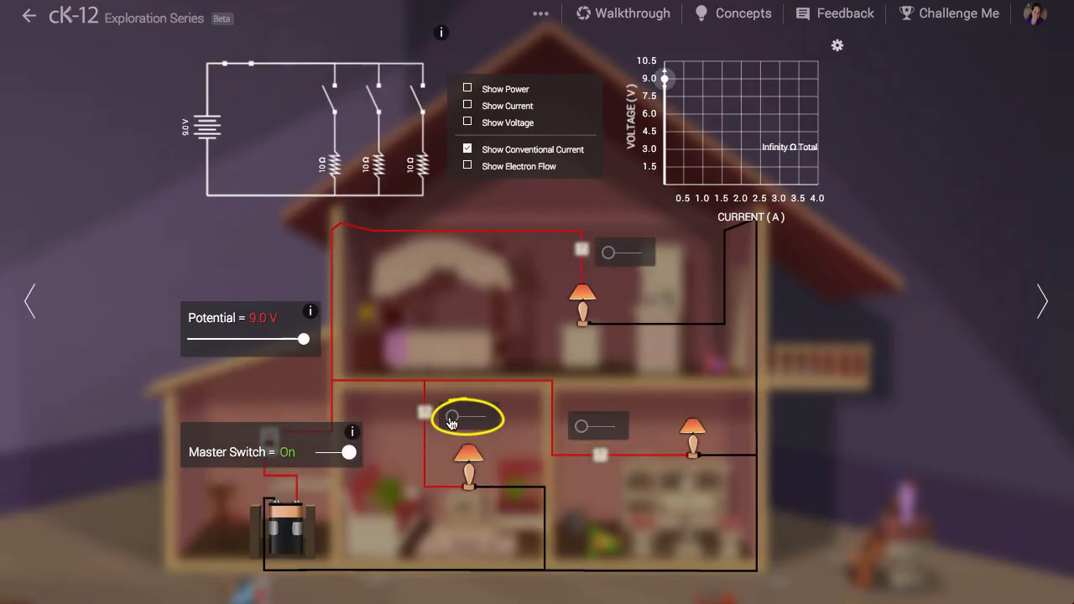
pyautogui.moveTo(451, 417); pyautogui.dragTo(495, 417)
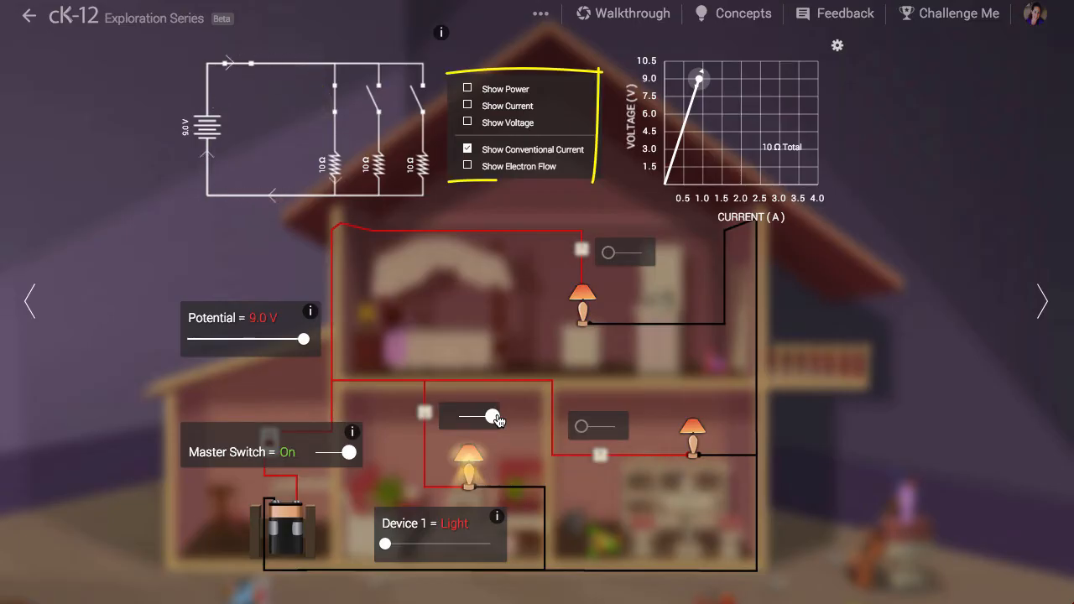
# Show power, current and voltage labels on the schematic and switch to electron flow
pyautogui.click(468, 89)
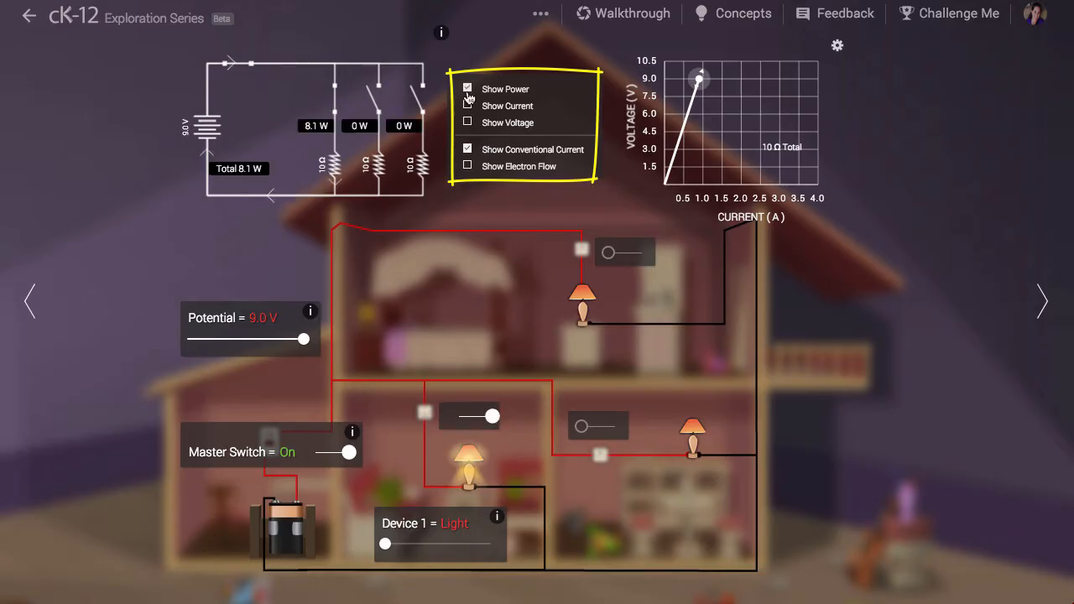
pyautogui.click(467, 105)
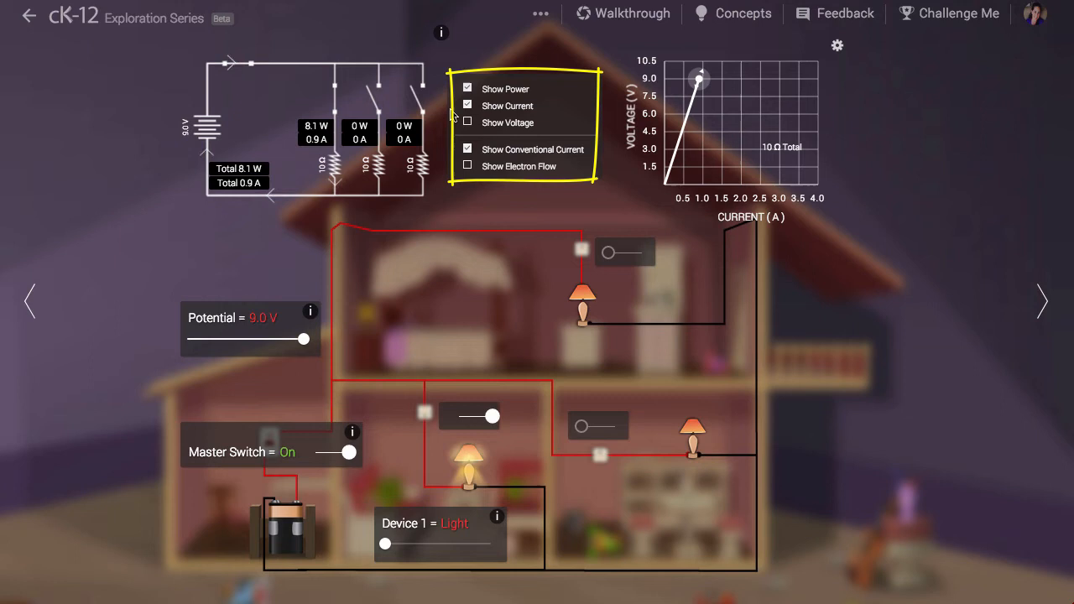
pyautogui.click(467, 123)
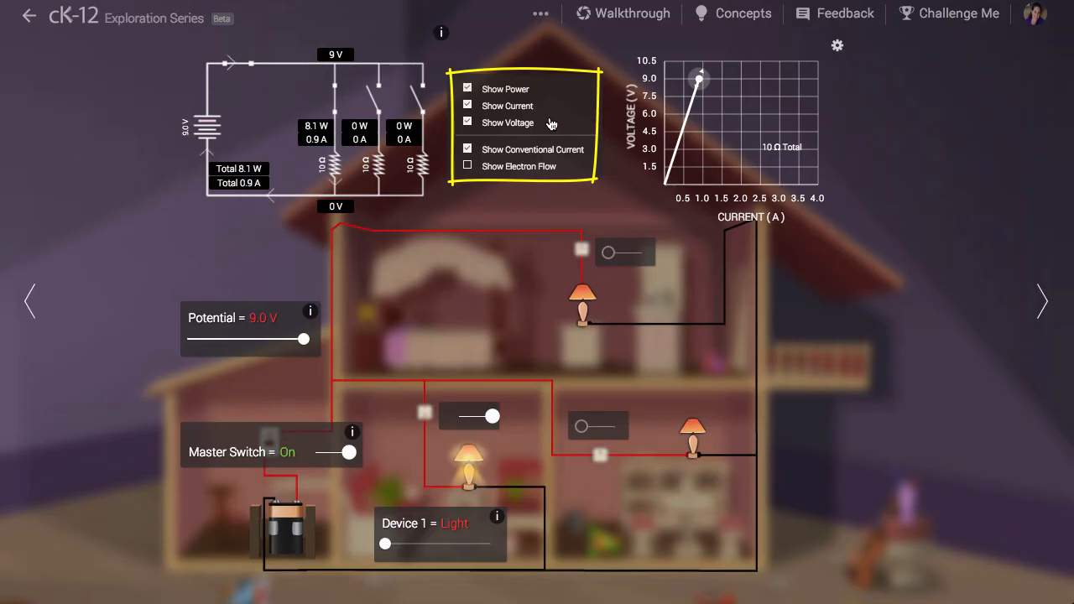
pyautogui.click(468, 166)
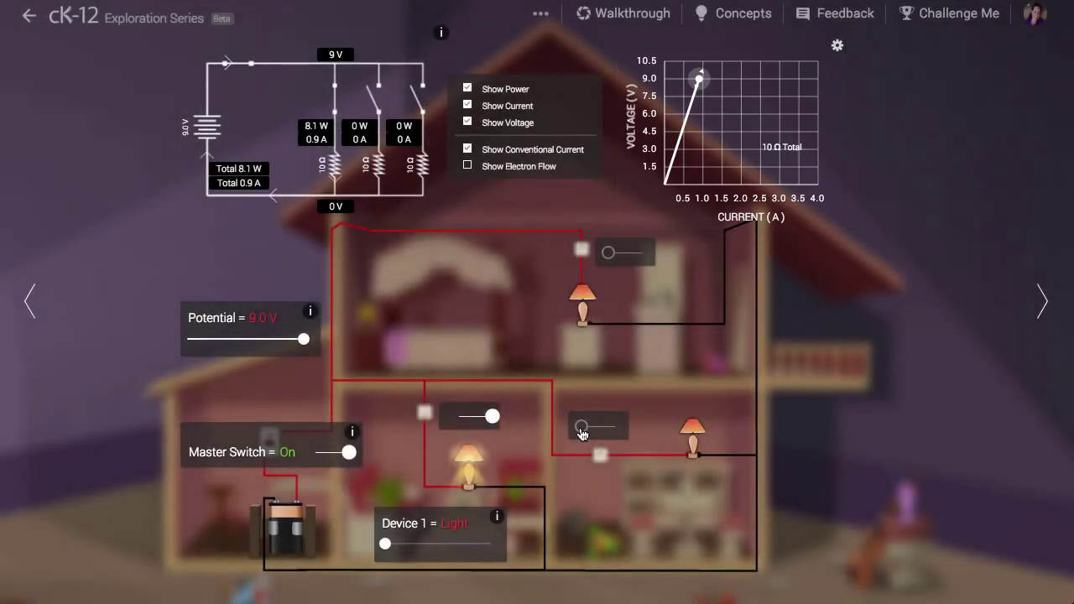
# Switch on the right-hand downstairs room's light, reaching 16.2 W and 1.8 A
pyautogui.moveTo(583, 433); pyautogui.dragTo(626, 431)
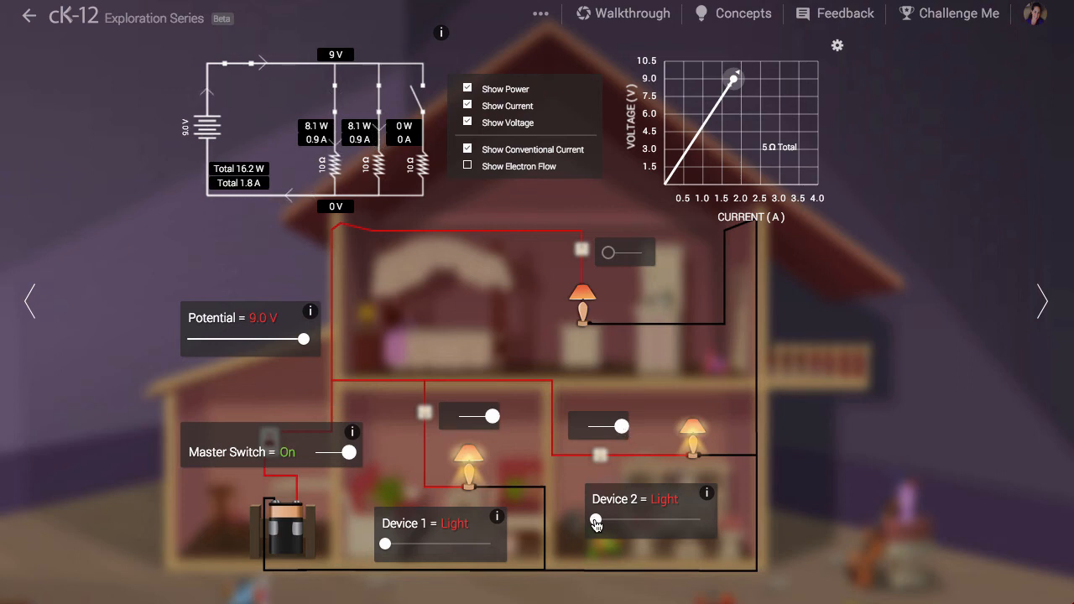
# Change Device 2 in the right-hand room from a light to a fan
pyautogui.moveTo(596, 521); pyautogui.dragTo(629, 522)
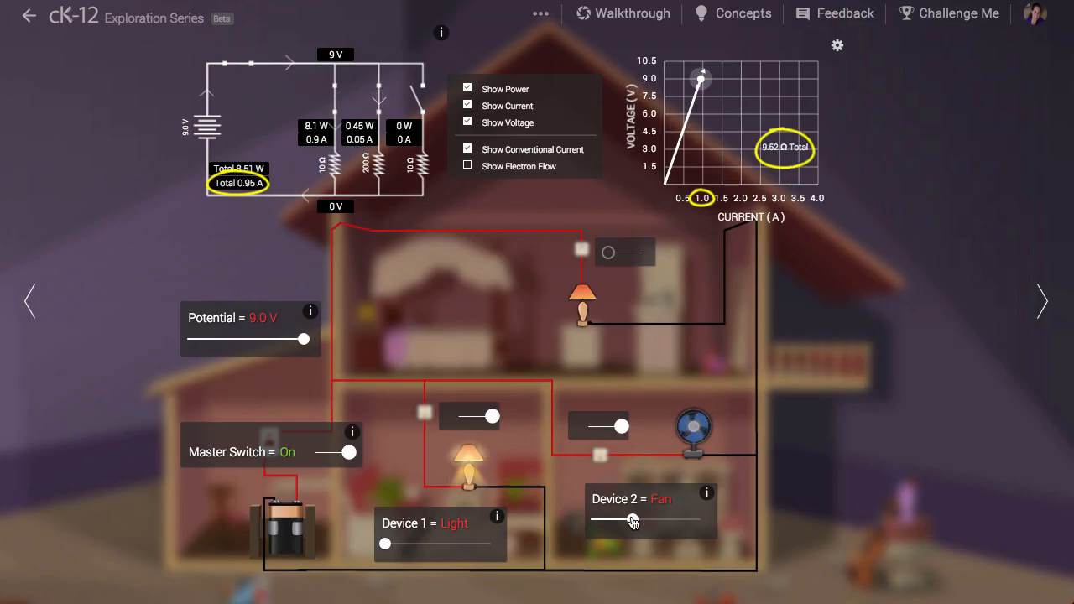
# Switch off the fan and the middle room's light so no current flows
pyautogui.moveTo(621, 428); pyautogui.dragTo(578, 431)
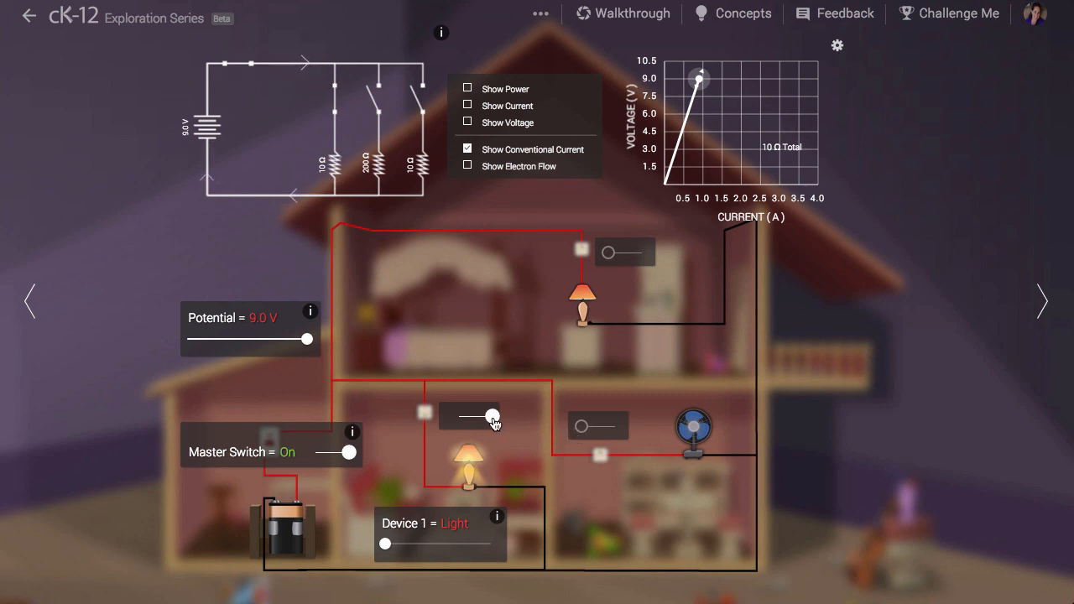
pyautogui.moveTo(493, 418); pyautogui.dragTo(450, 419)
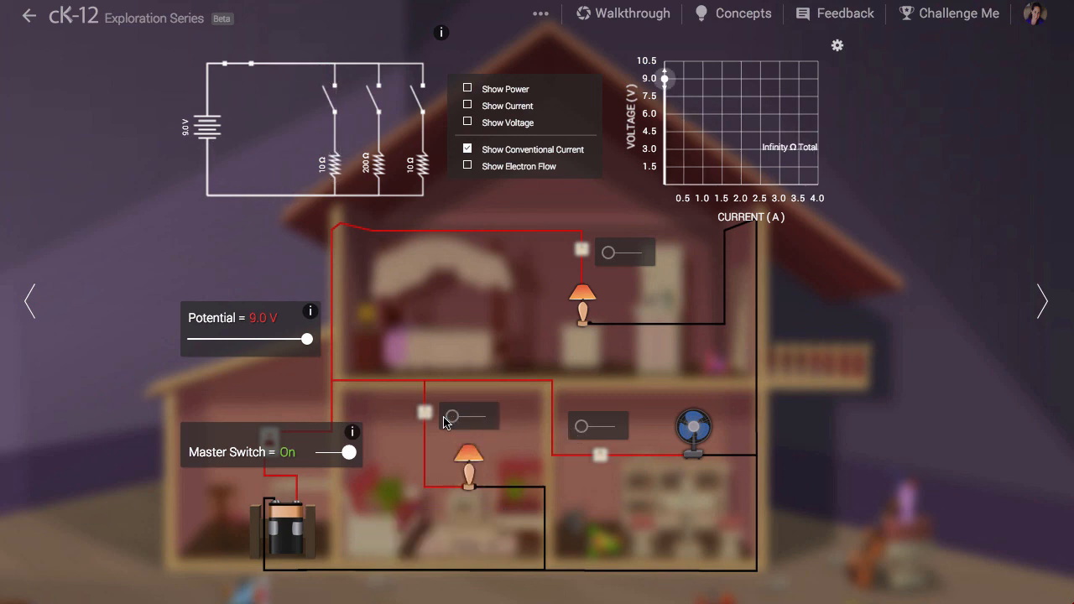